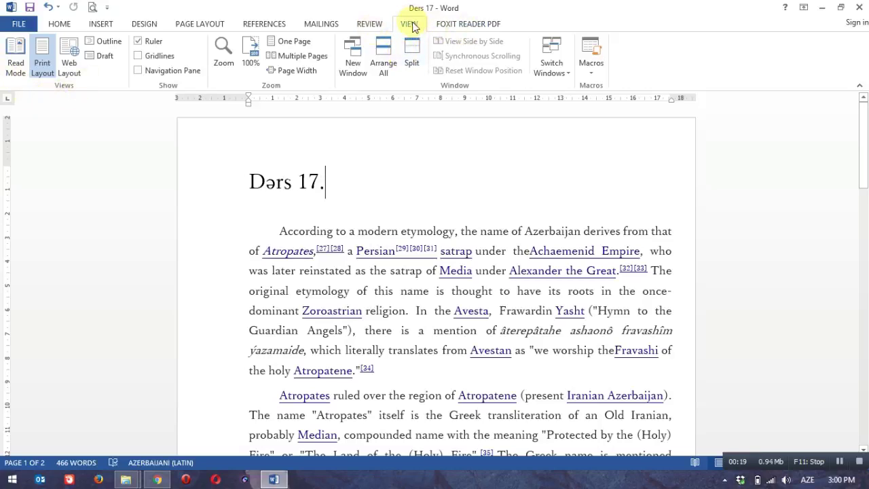
Step: View the document in Read Mode, paging through to the end and back to the start, and return to the normal page view
drag(249, 180, 372, 378)
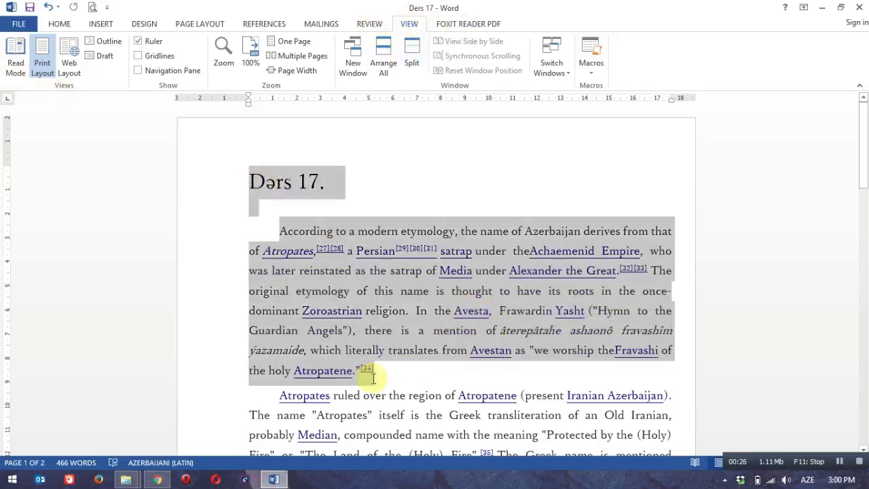
click(382, 372)
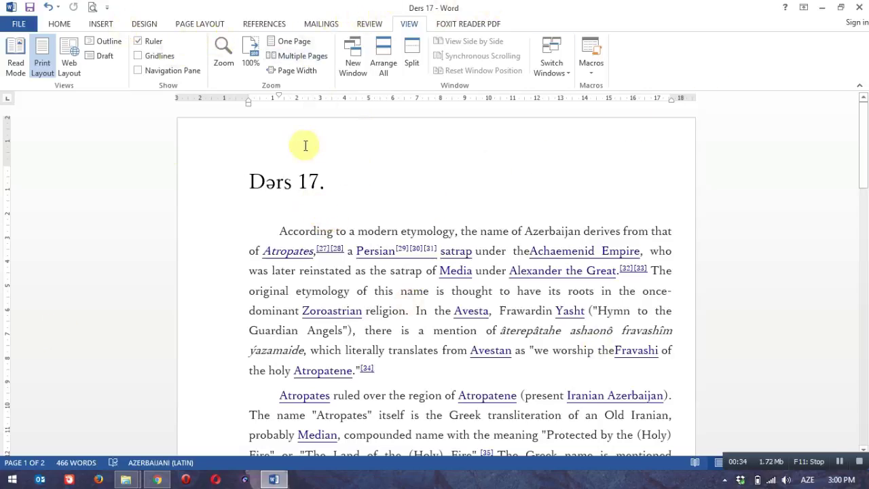
click(13, 49)
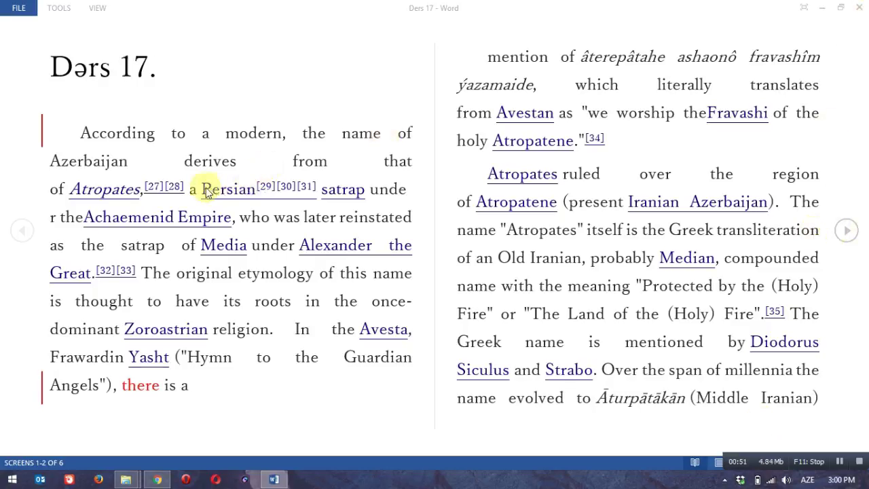
scroll(204, 133, down, 4)
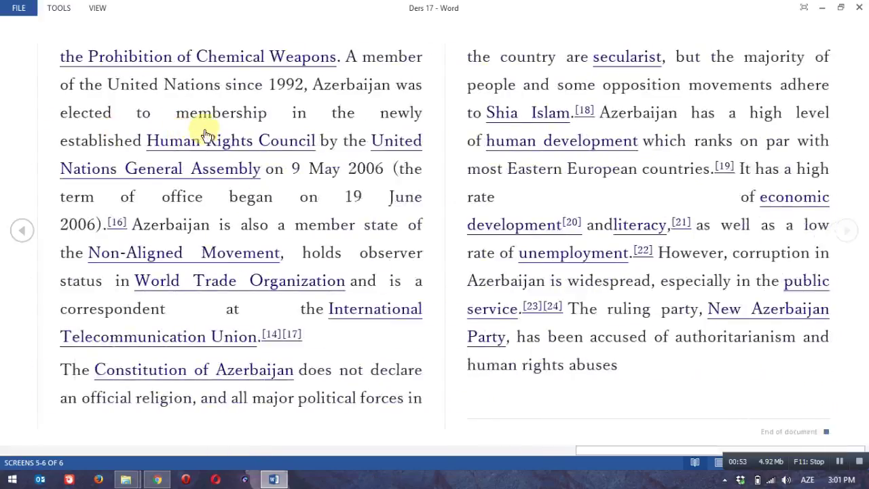
scroll(205, 132, up, 3)
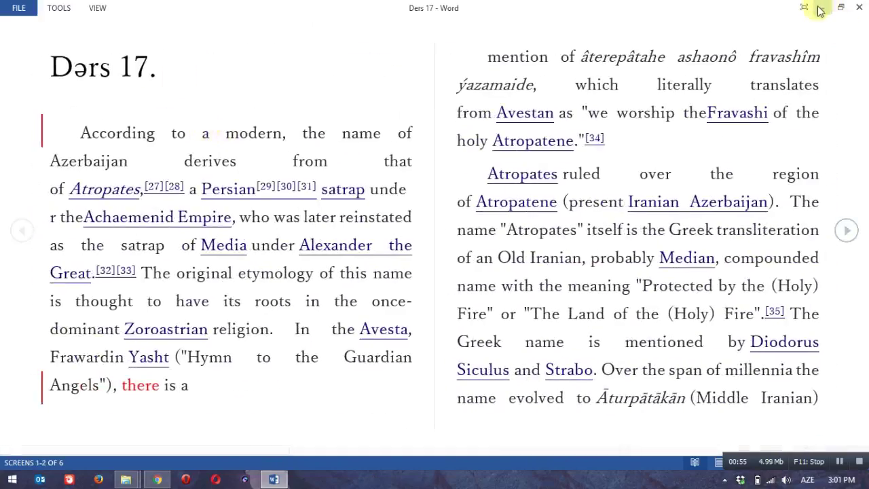
key(Escape)
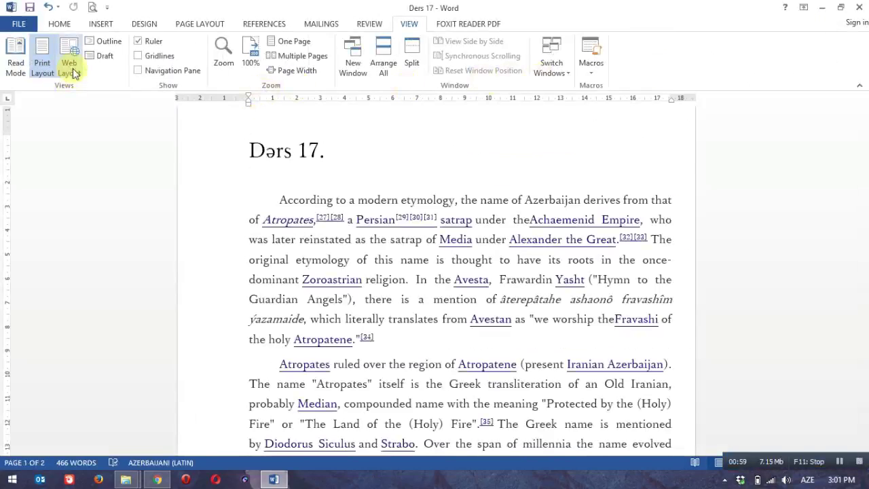
Step: Preview the document in Web Layout and Draft views, and switch back to Print Layout
click(73, 61)
drag(88, 120, 22, 133)
click(24, 133)
click(76, 134)
click(102, 56)
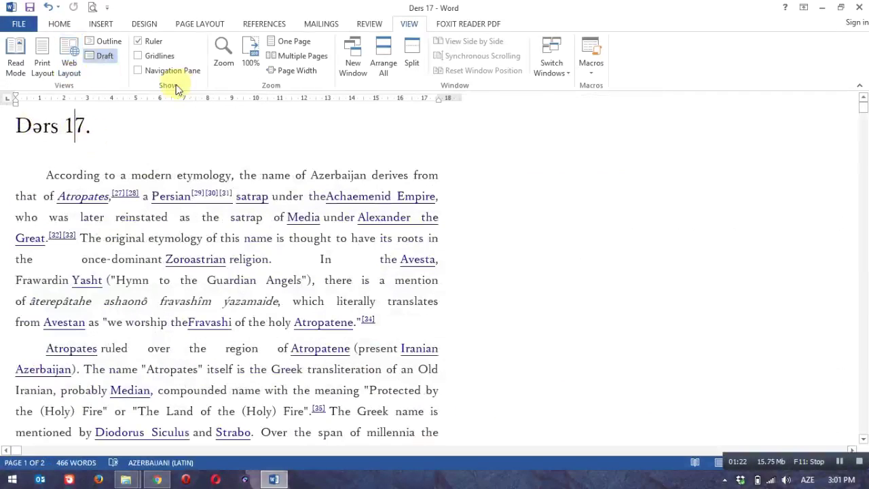
click(42, 62)
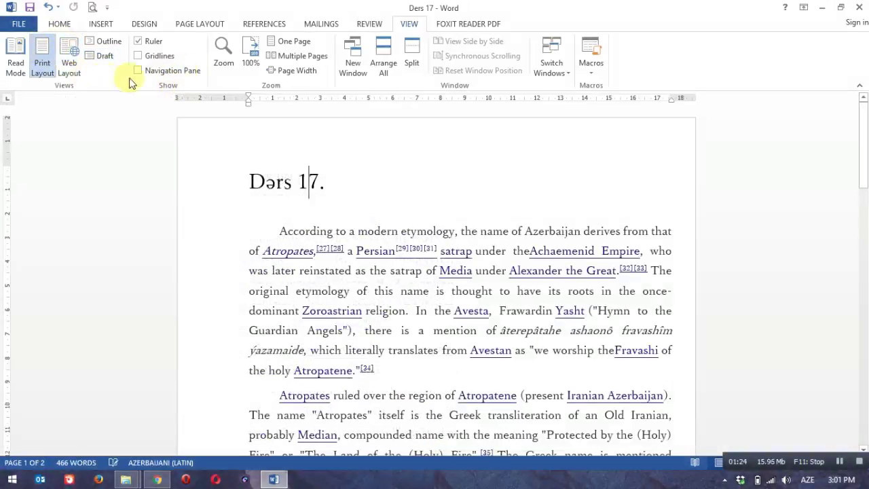
Step: Hide the ruler and show it again, and turn on the document gridlines
click(152, 42)
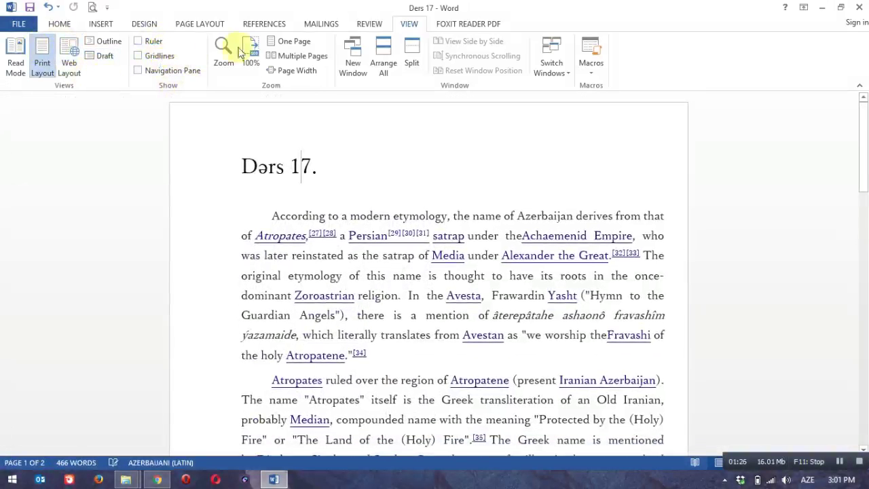
click(140, 41)
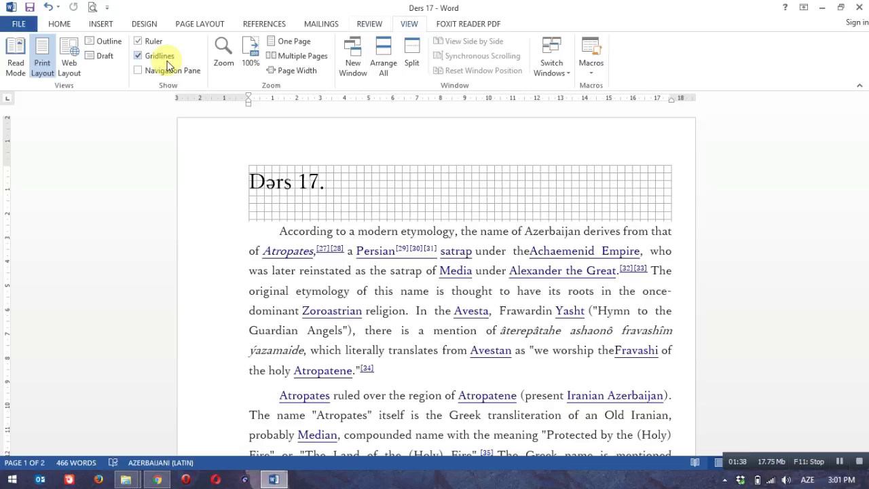
scroll(169, 66, up, 1)
click(417, 26)
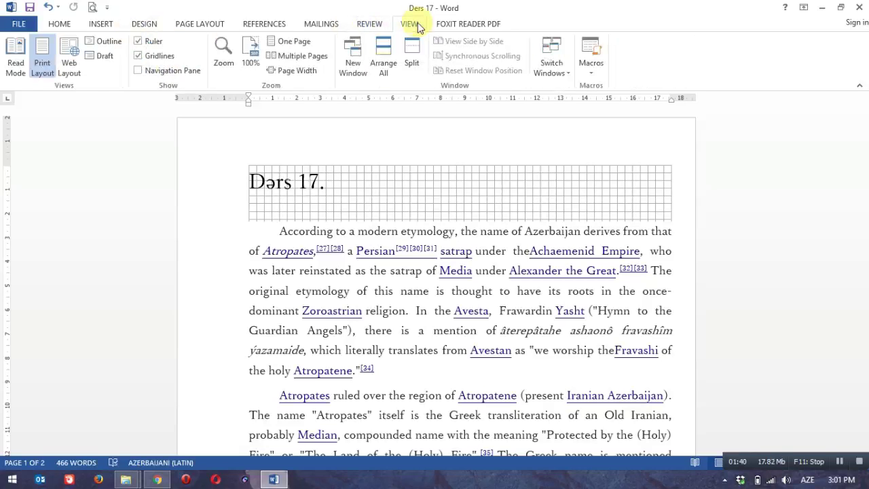
Step: Inspect how the gridlines cover the heading, blank lines and footer area, and turn the gridlines off
scroll(370, 207, down, 10)
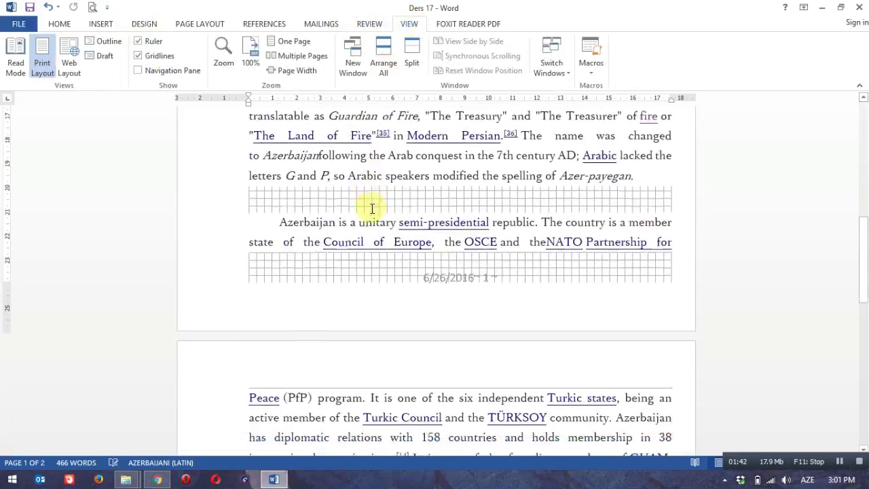
drag(374, 172, 368, 188)
click(360, 190)
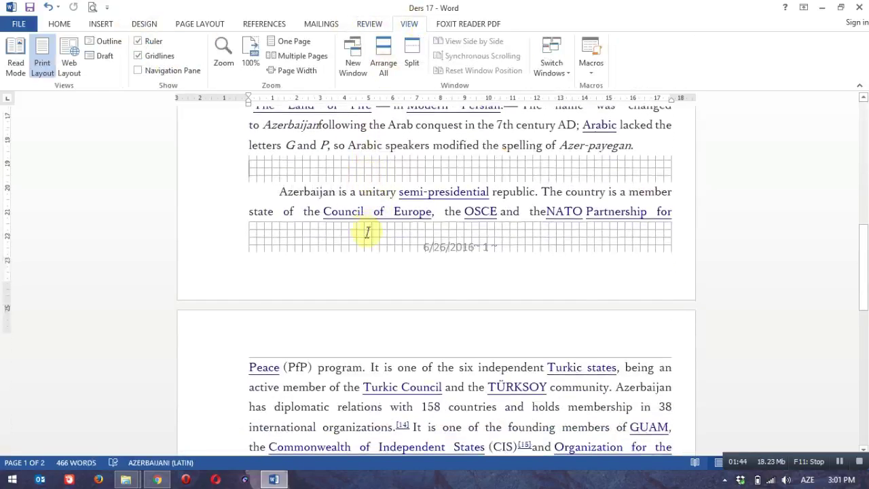
scroll(368, 232, up, 10)
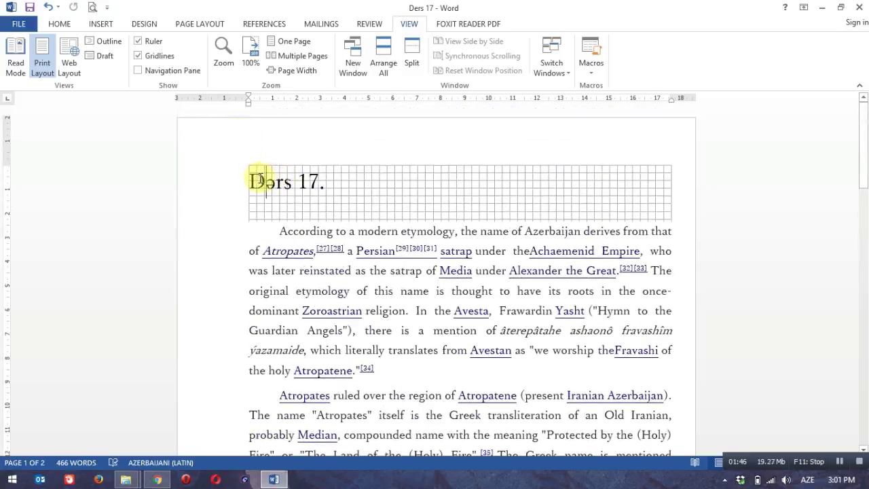
drag(279, 231, 368, 373)
click(297, 310)
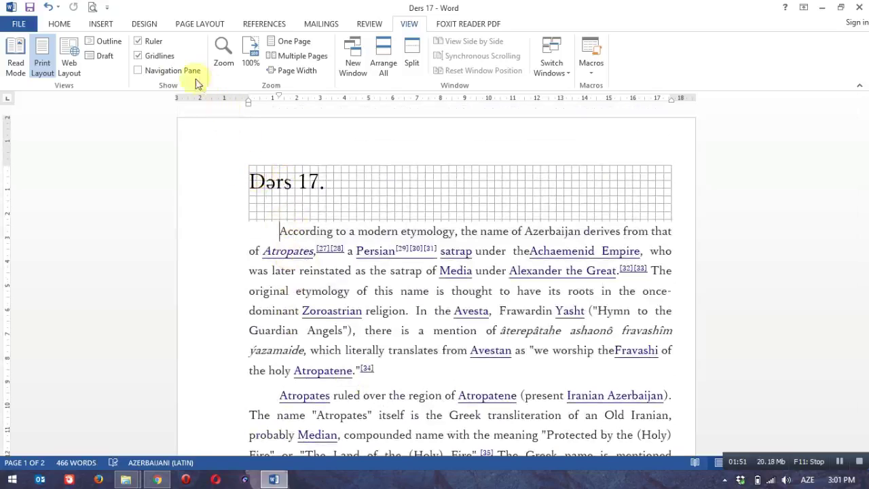
click(161, 59)
Step: Show the Navigation pane, look at its page thumbnails and search results views, and close the pane
click(162, 72)
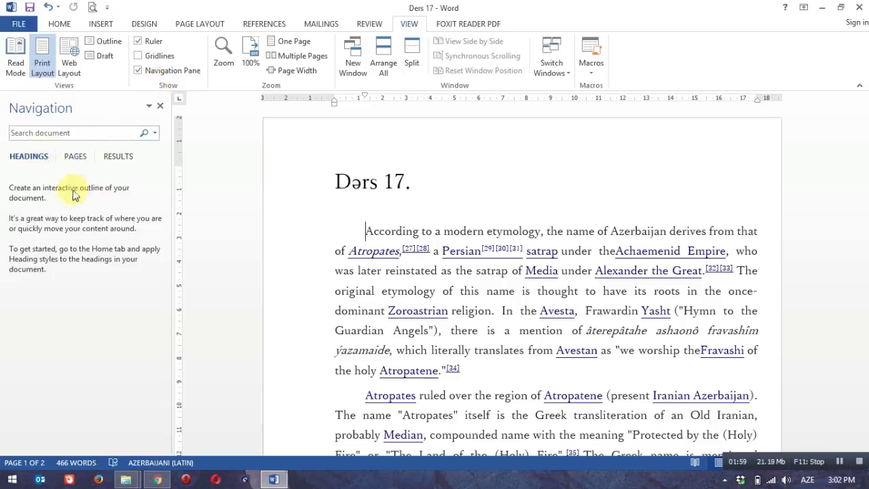
click(76, 155)
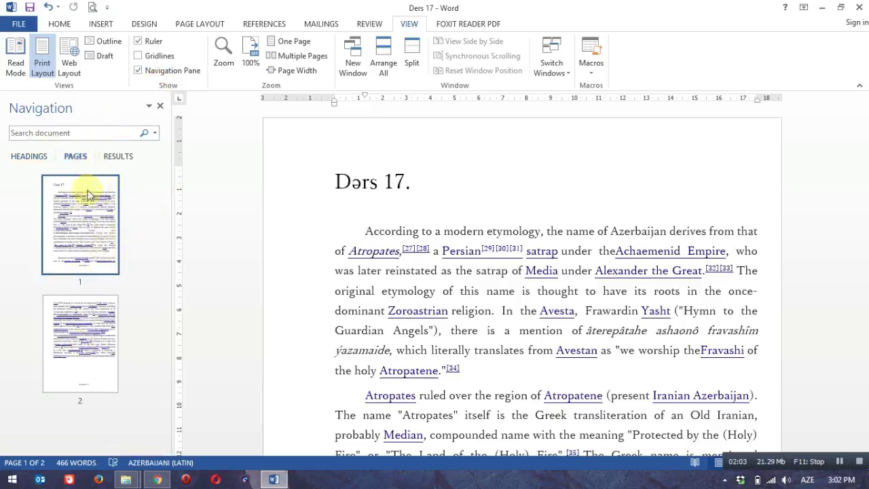
click(123, 161)
click(74, 130)
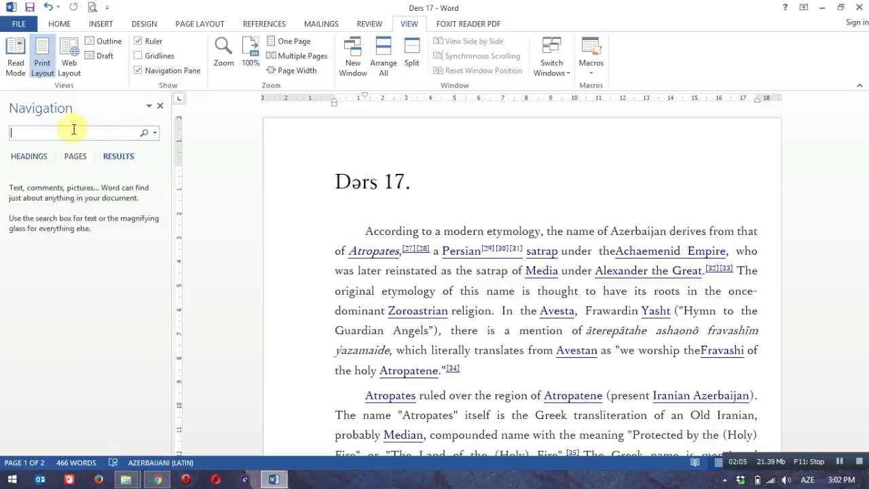
click(74, 157)
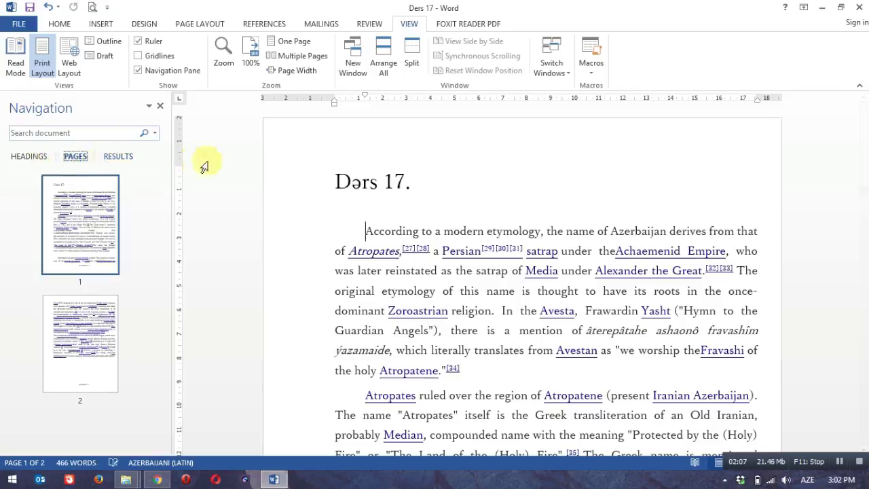
click(160, 109)
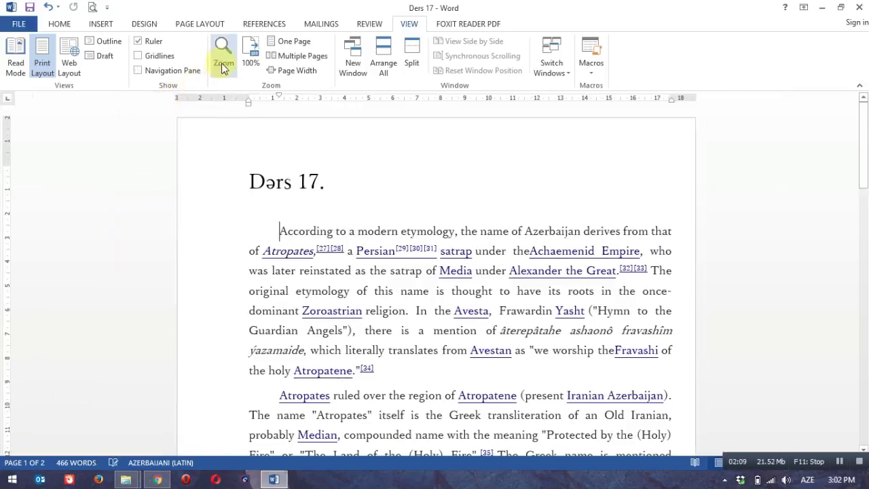
Step: Try the 75%, 100%, 200% and Page width options in the Zoom dialog, and apply the Text width zoom
click(224, 55)
drag(371, 117, 391, 81)
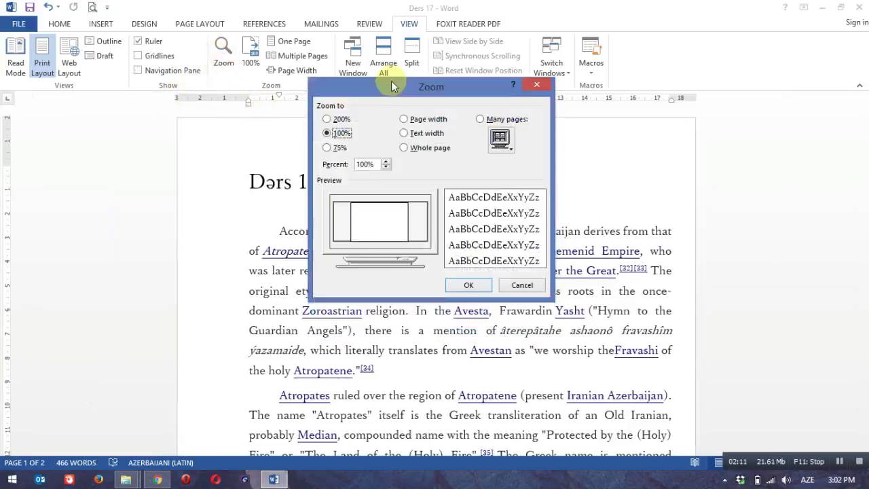
drag(494, 90, 552, 107)
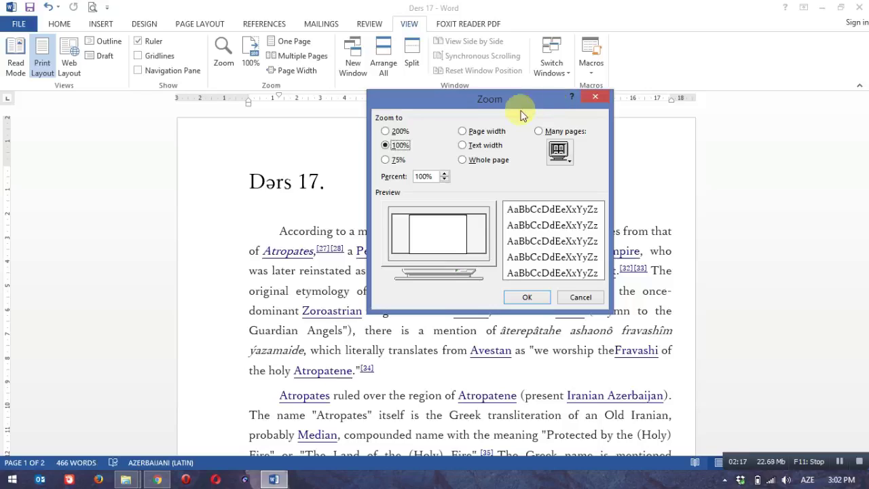
click(386, 160)
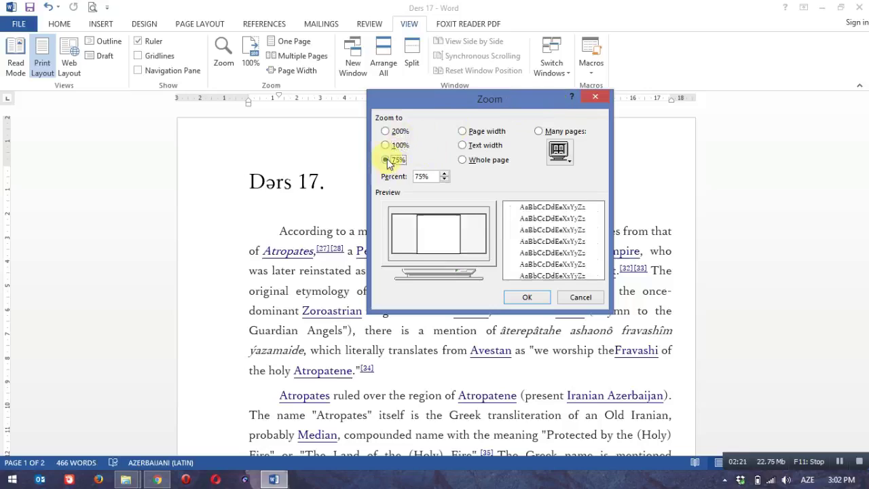
click(386, 145)
click(386, 132)
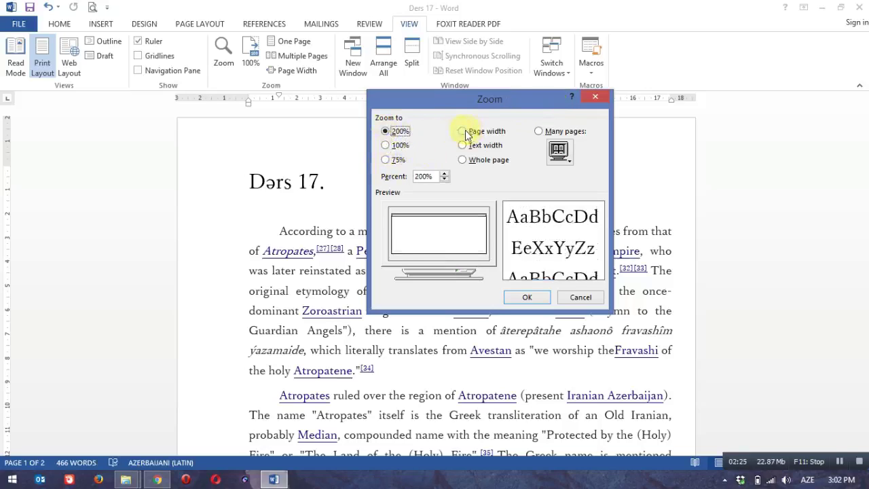
click(465, 133)
click(460, 146)
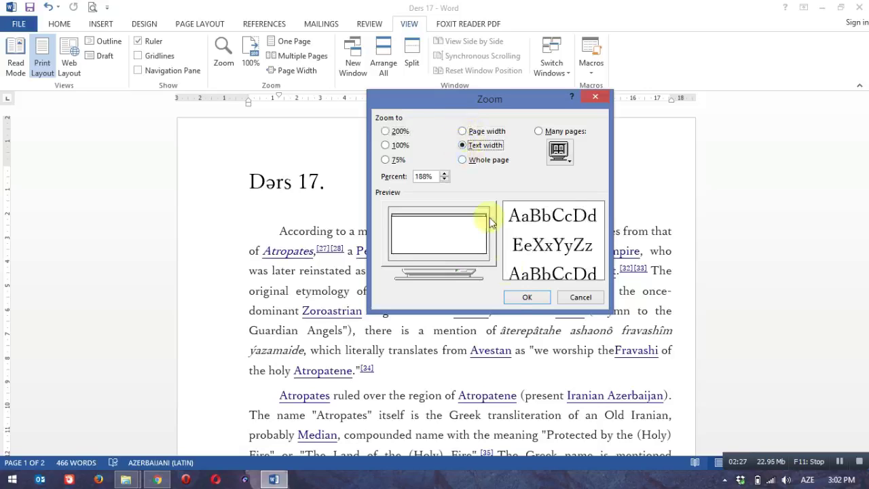
click(526, 297)
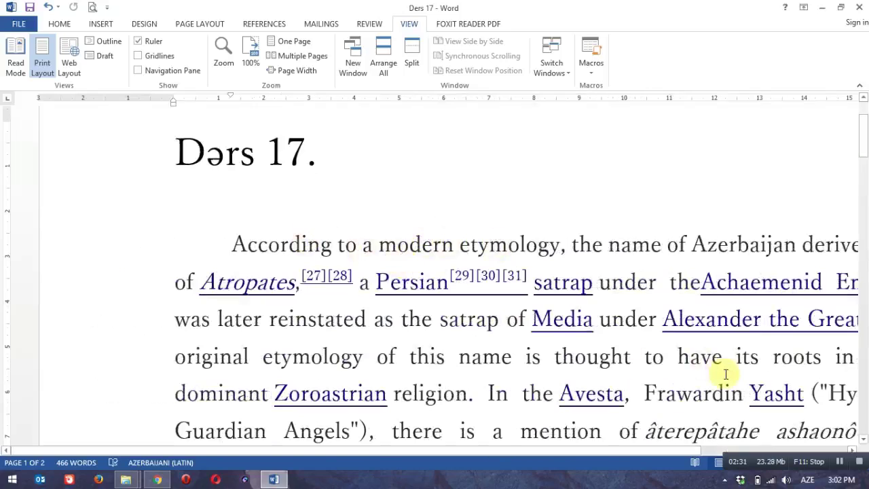
Step: Change the document zoom to Whole page
key(alt+w)
key(q)
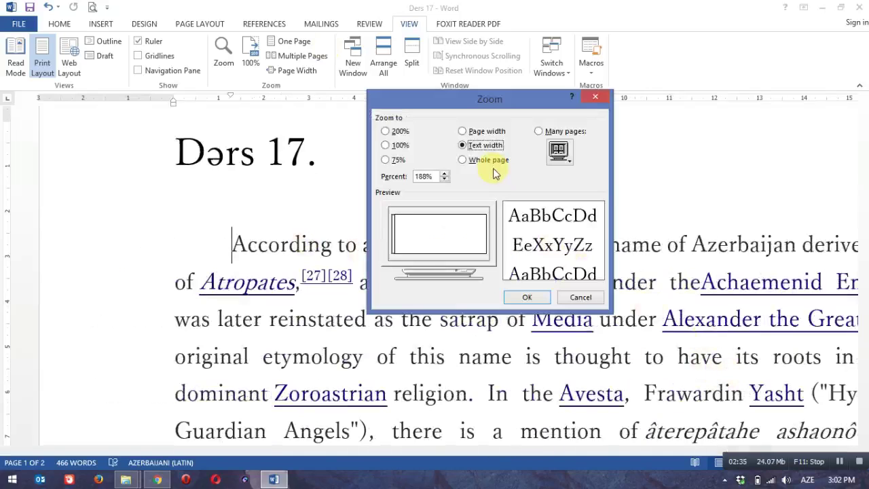
click(463, 161)
click(530, 304)
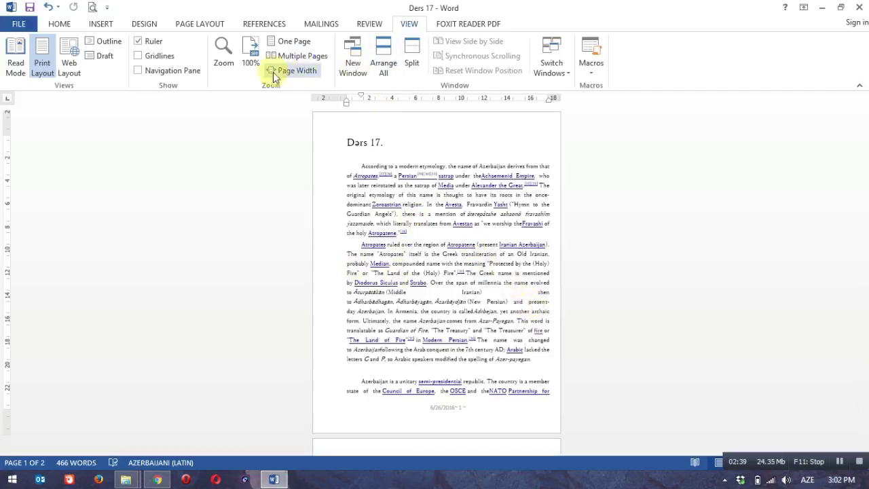
Step: Apply the Many pages zoom to show the document's pages side by side
click(218, 59)
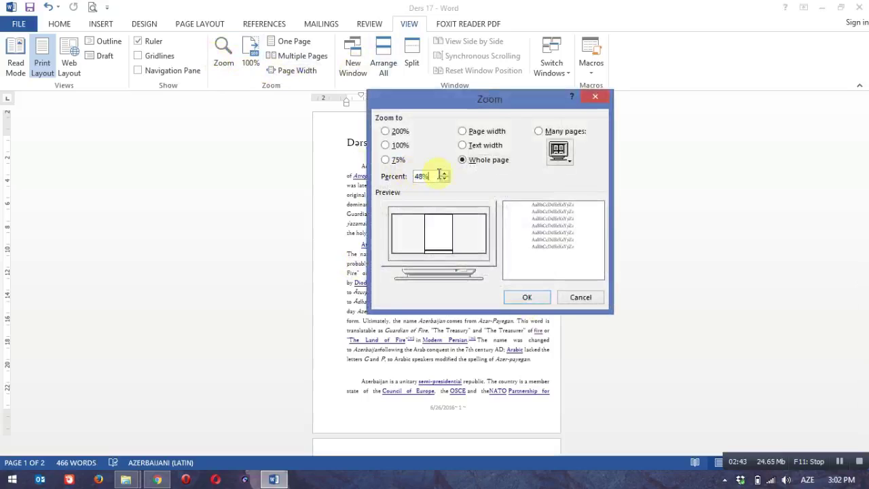
click(539, 133)
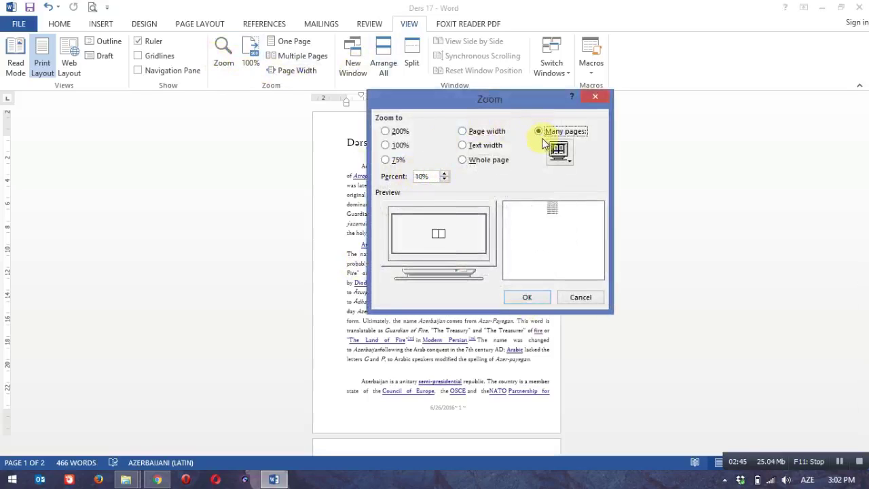
click(529, 303)
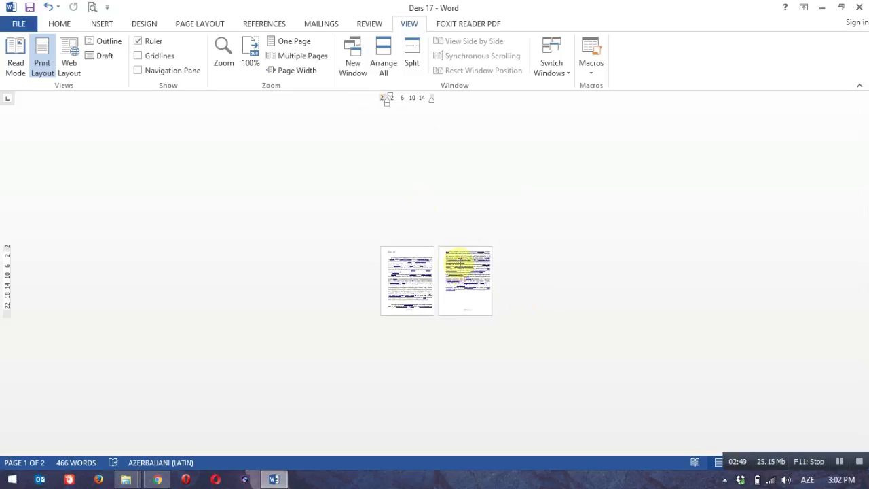
Step: Return the document zoom to 100%
click(224, 55)
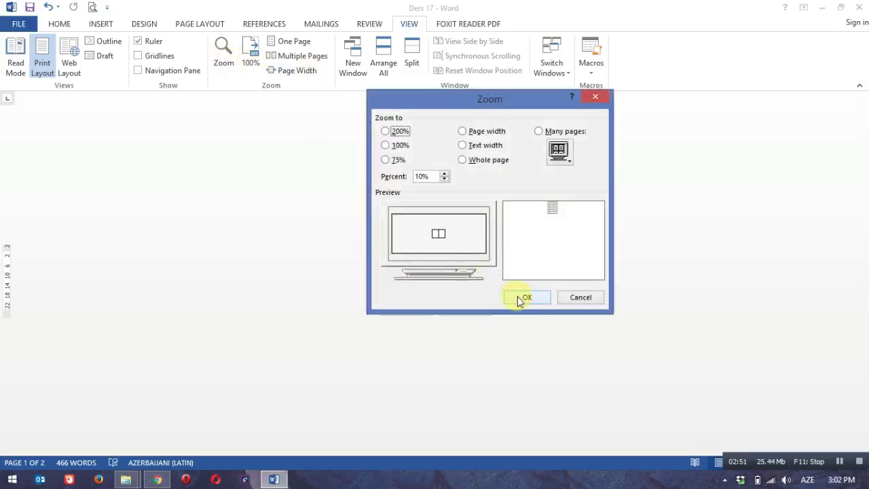
click(386, 145)
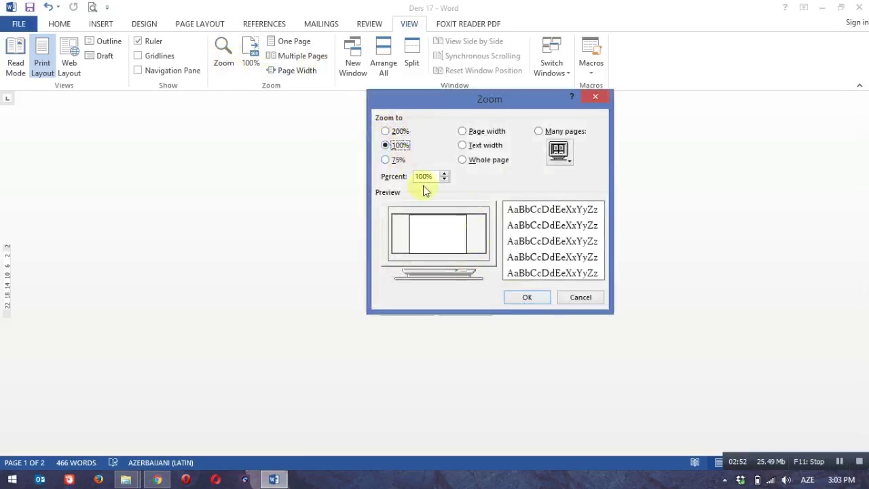
click(529, 298)
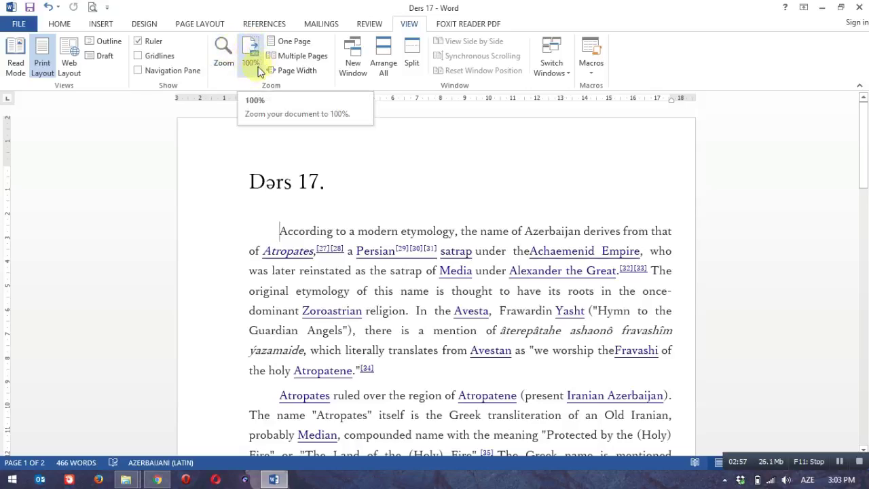
click(260, 53)
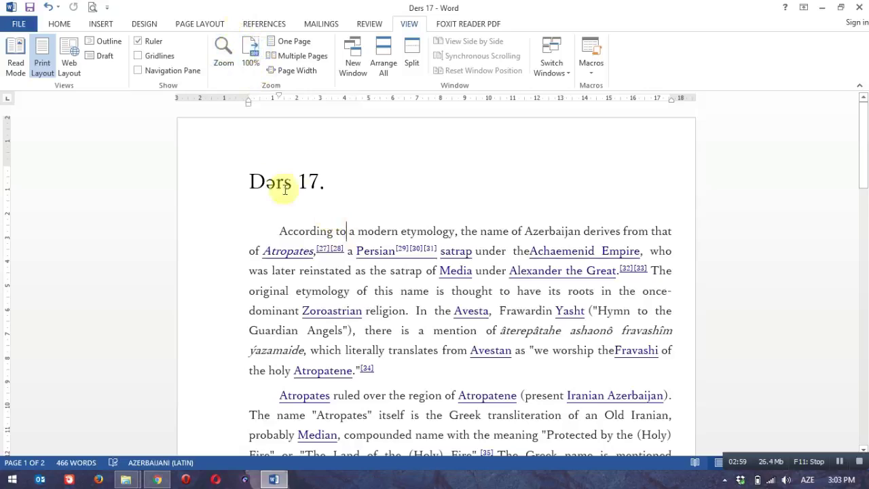
Step: Zoom the document out until both pages appear as small thumbnails, and reset the zoom to 100%
drag(249, 180, 384, 370)
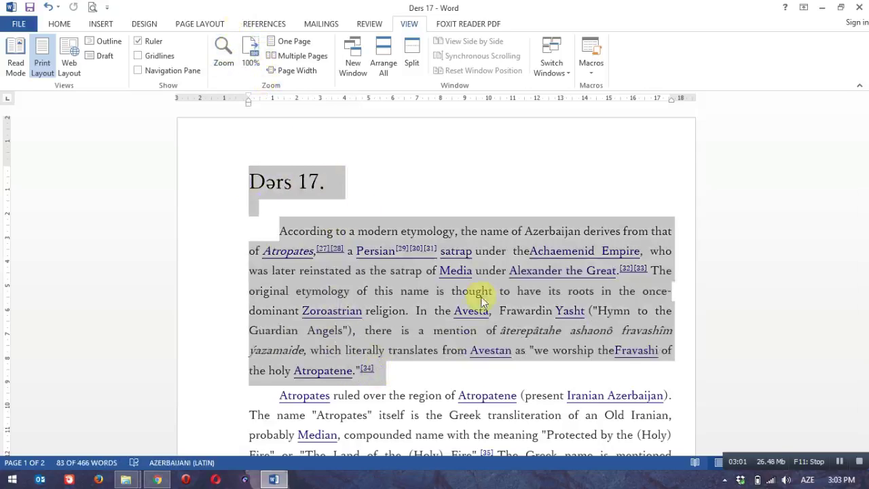
scroll(472, 298, down, 1)
click(366, 286)
scroll(370, 289, down, 9)
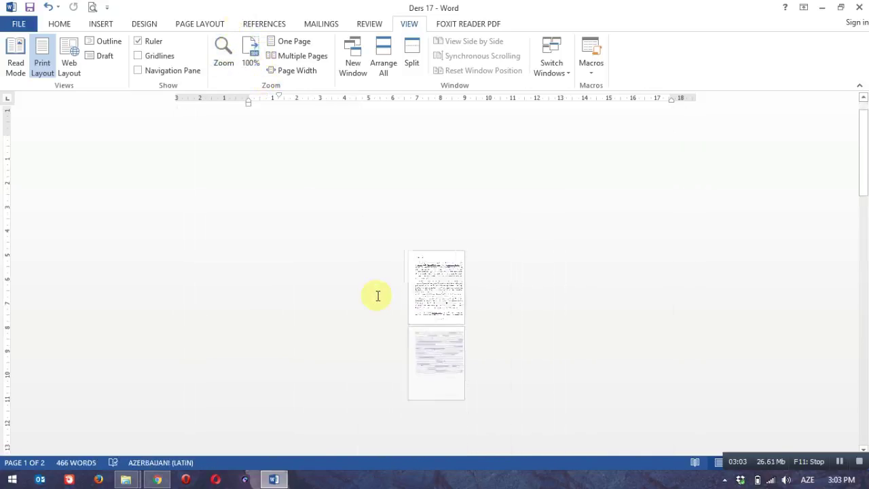
click(250, 64)
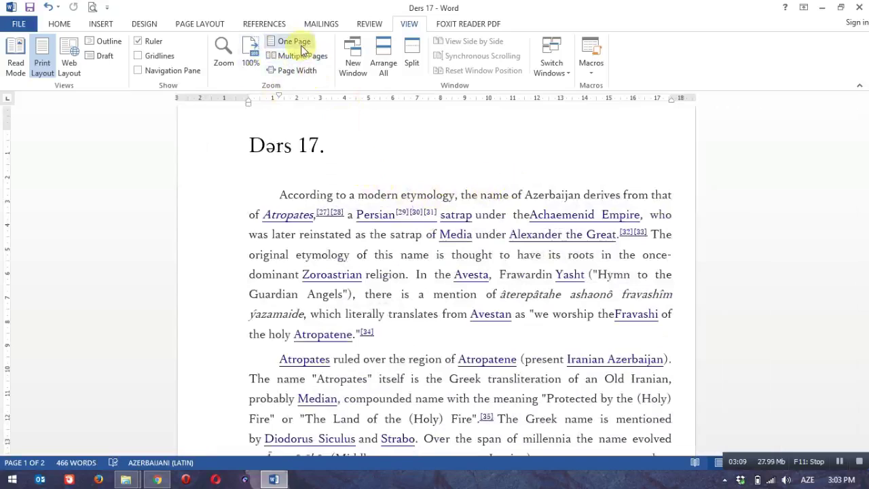
Step: Try the One Page, Multiple Pages and Page Width zoom presets, and return the document to 100%
click(299, 43)
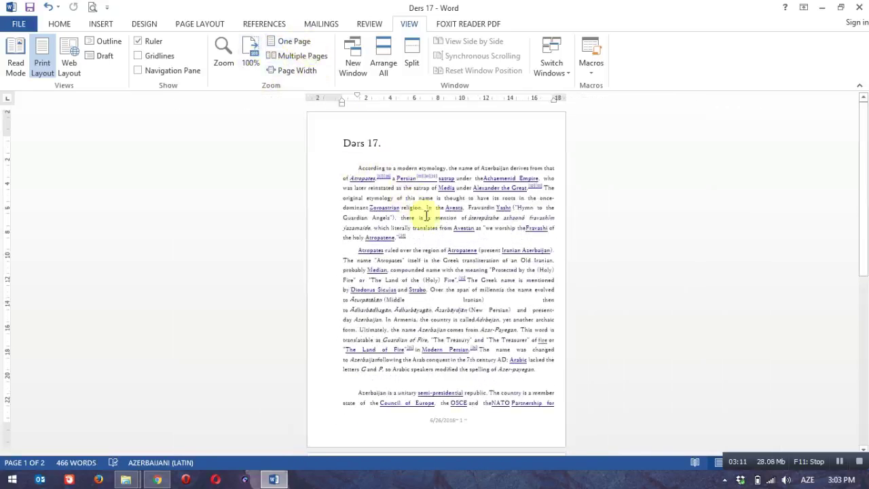
click(298, 56)
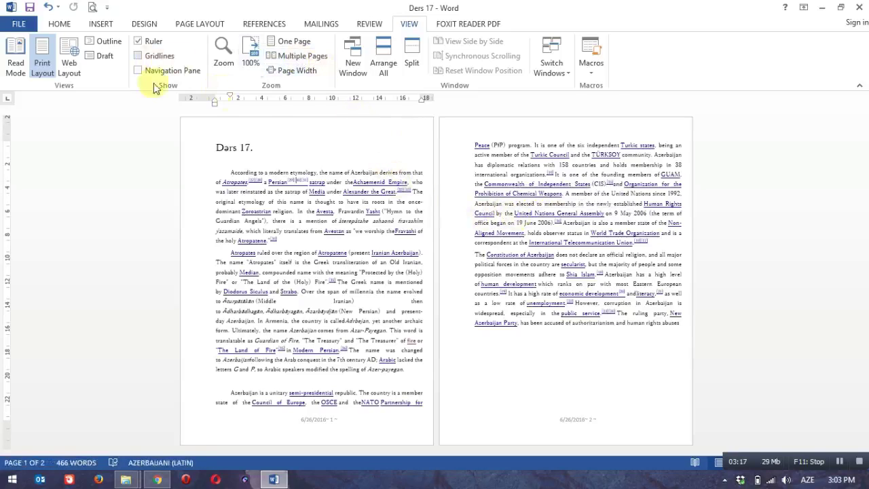
click(293, 70)
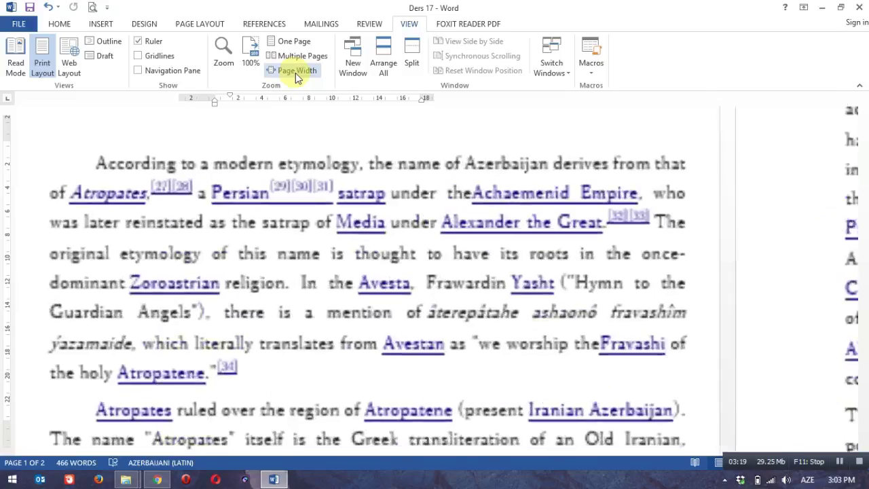
scroll(592, 210, up, 3)
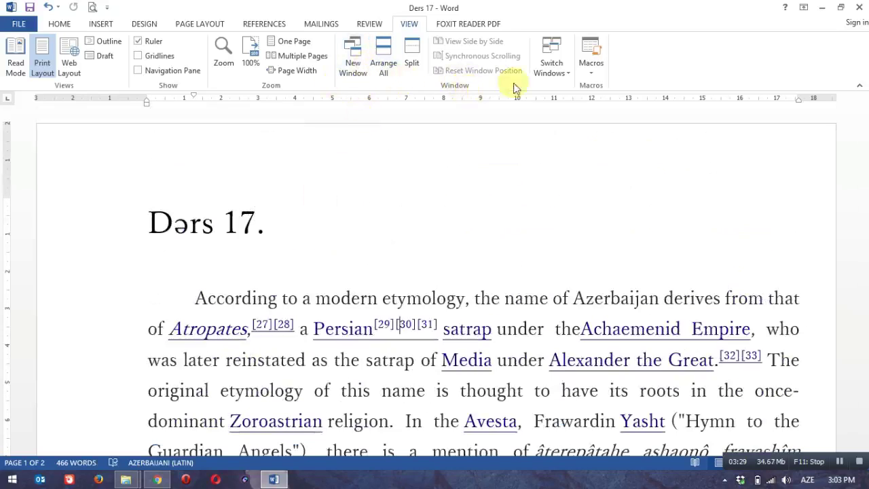
click(344, 297)
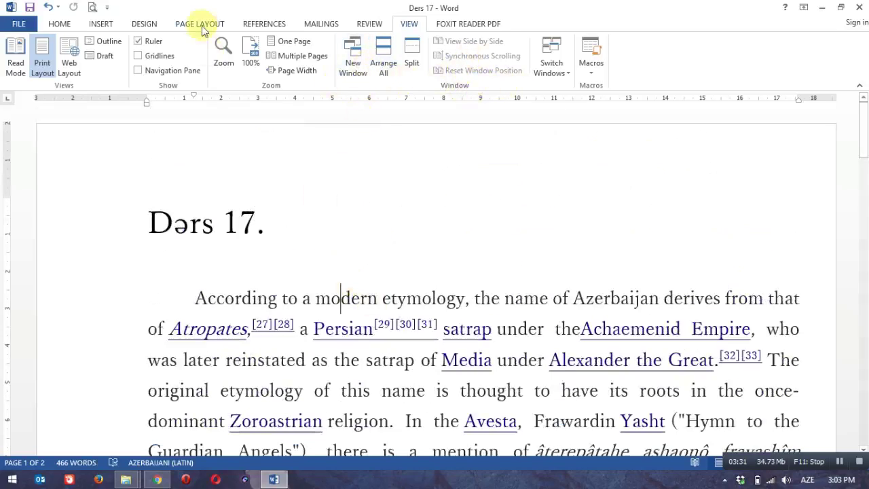
click(250, 57)
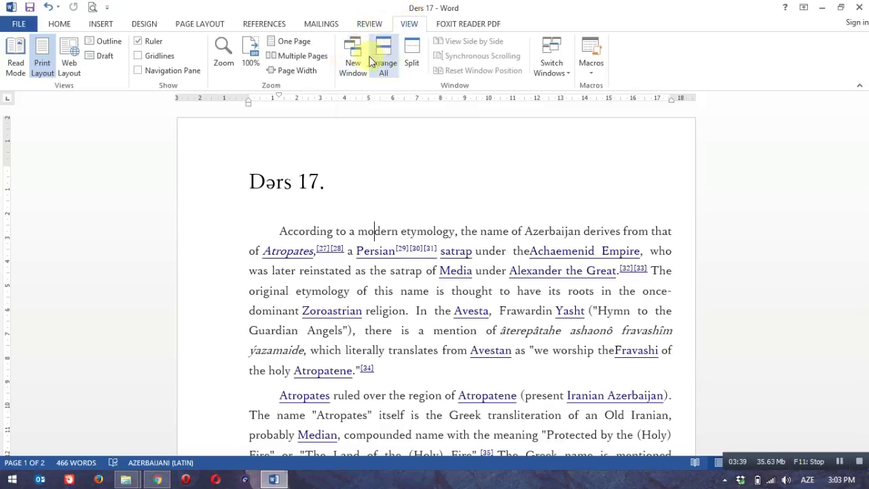
Step: Open the document in a second window and switch back to the Ders 17:1 window
click(354, 54)
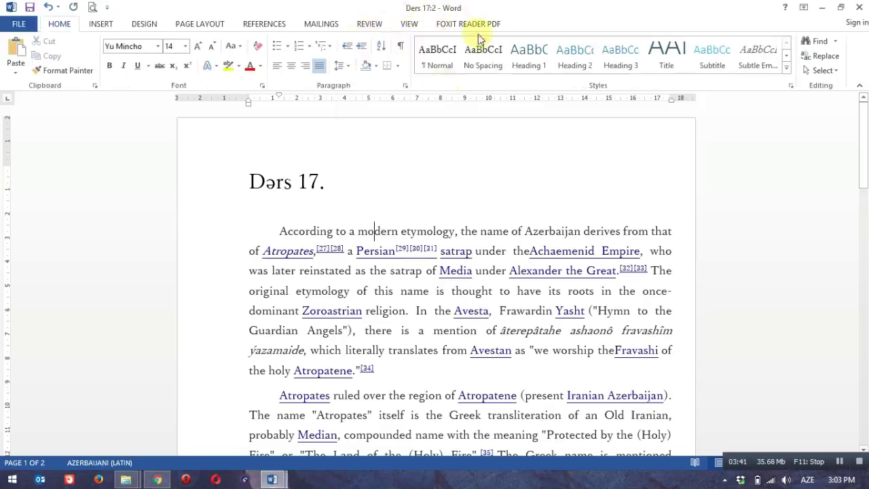
drag(240, 184, 391, 350)
click(390, 350)
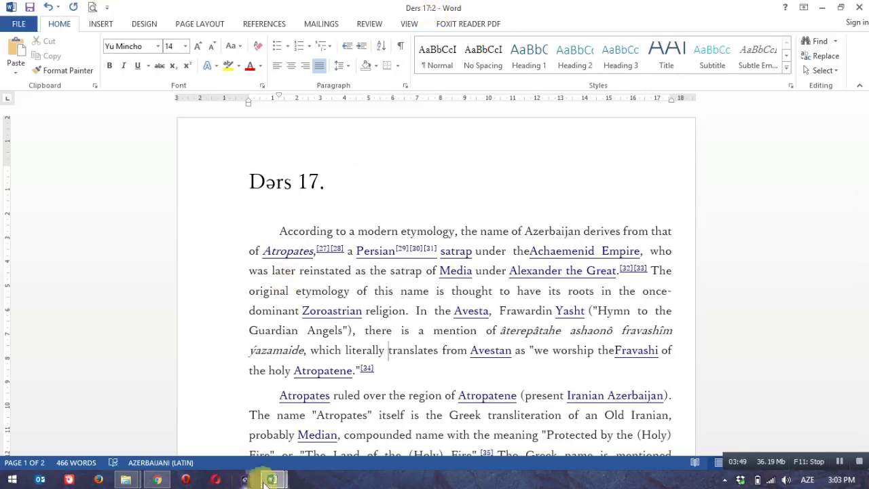
click(272, 479)
click(227, 427)
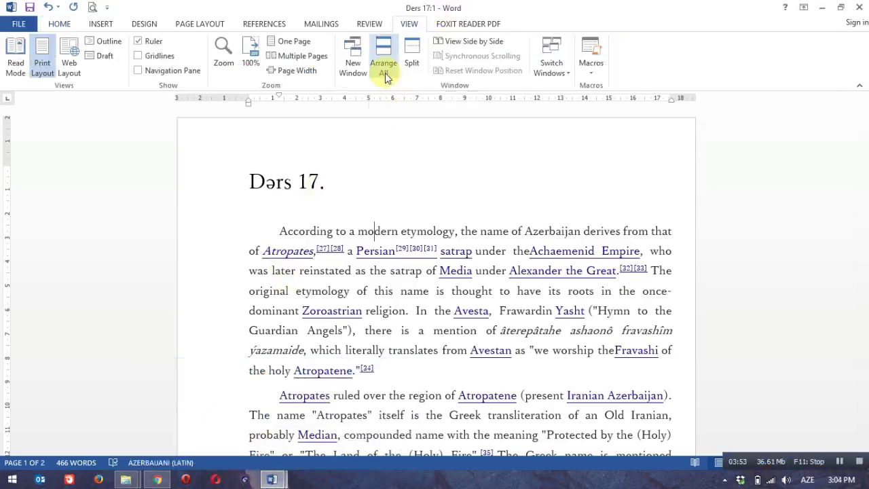
Step: Arrange both document windows together on screen, and maximize the Ders 17:1 window again
click(388, 58)
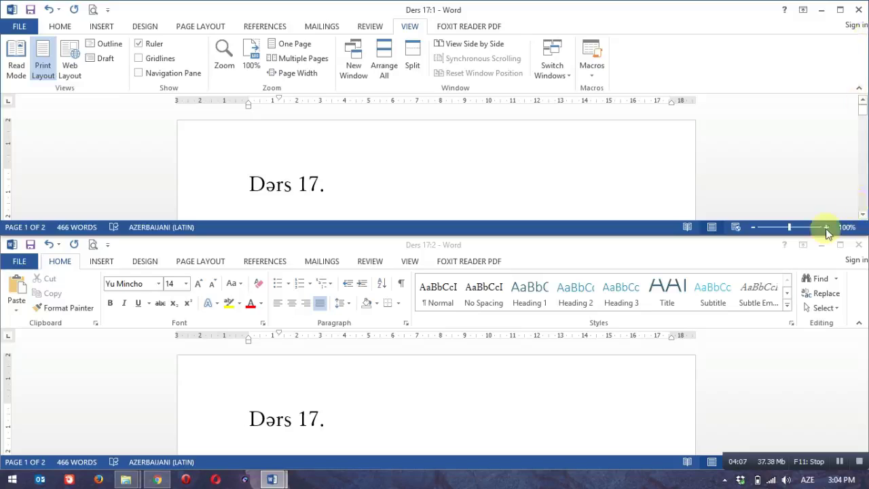
click(841, 245)
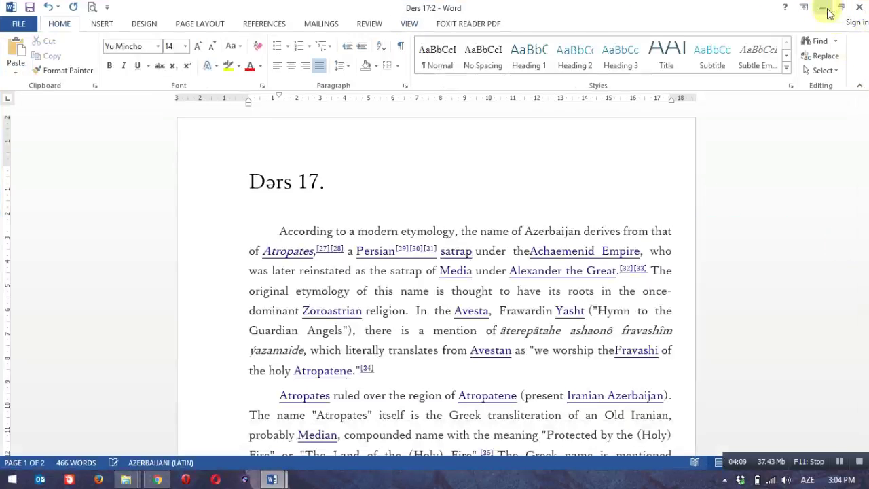
click(823, 9)
click(840, 8)
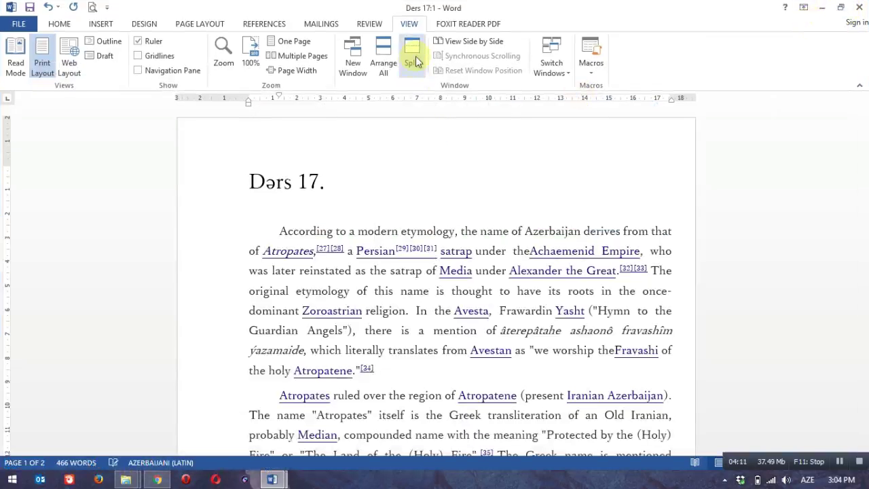
Step: Split the Ders 17:1 window into two panes and move the divider slightly lower
click(422, 57)
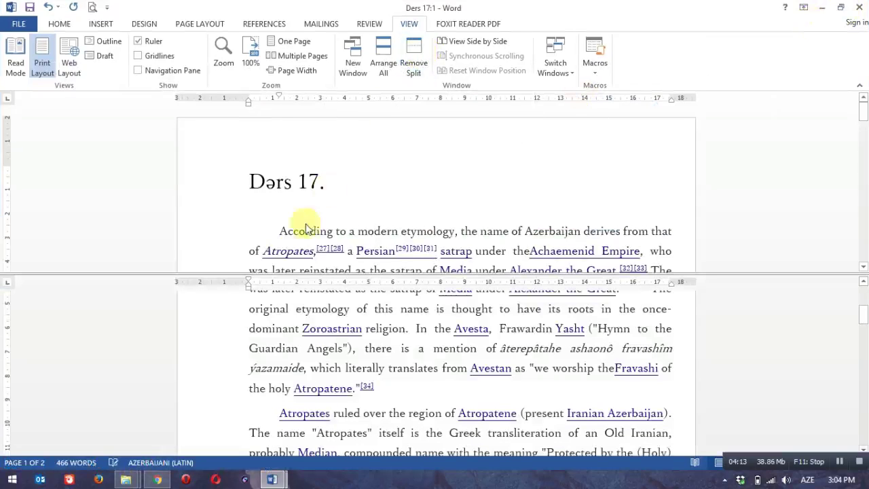
click(163, 275)
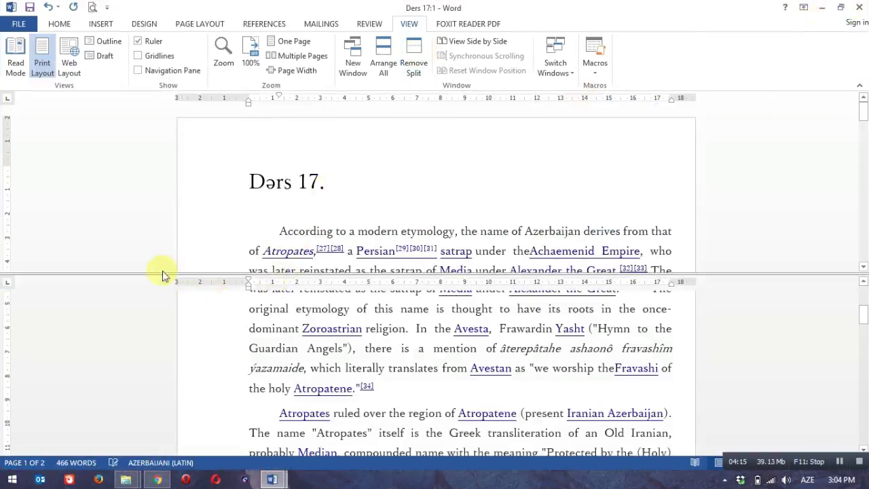
drag(161, 274, 126, 289)
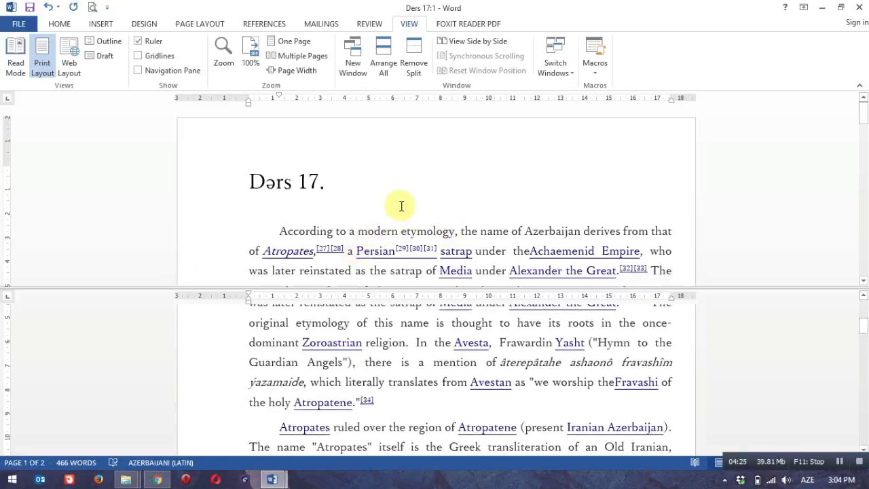
Step: Examine the lower pane down to page 2 and back to the first paragraph, independently of the upper pane
drag(409, 235, 485, 234)
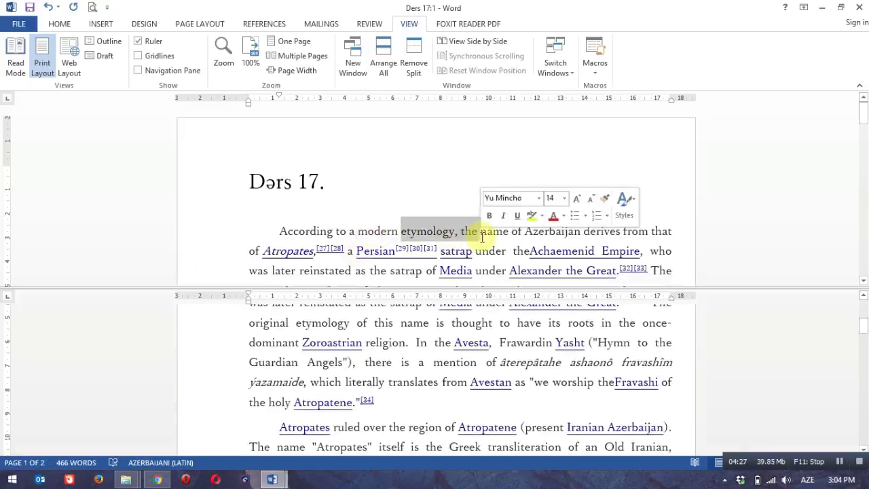
click(481, 231)
drag(433, 232, 509, 231)
click(453, 231)
click(487, 231)
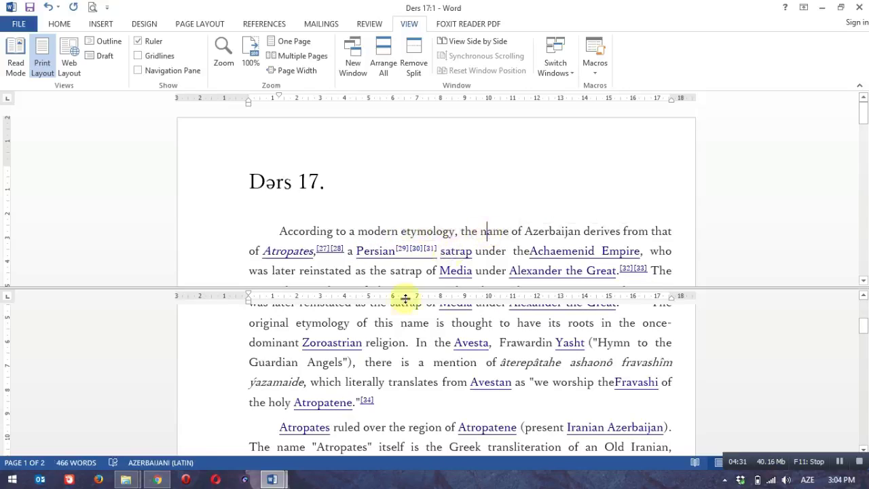
scroll(401, 343, down, 5)
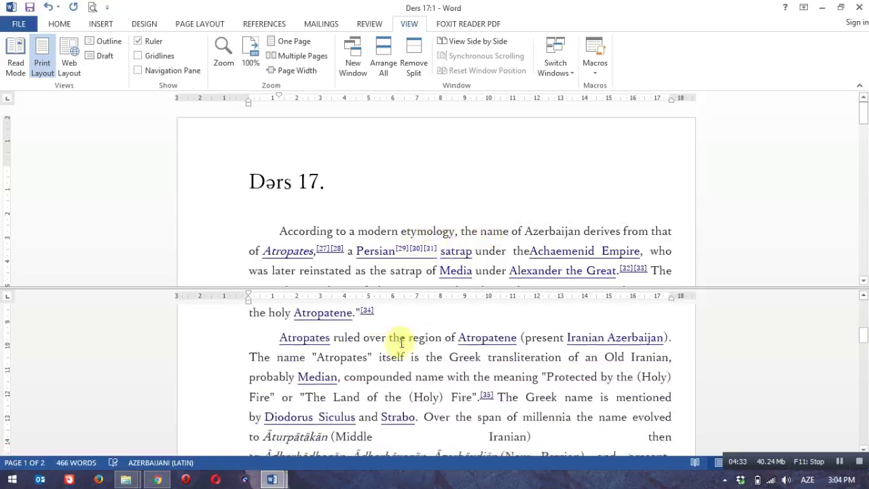
scroll(400, 369, down, 6)
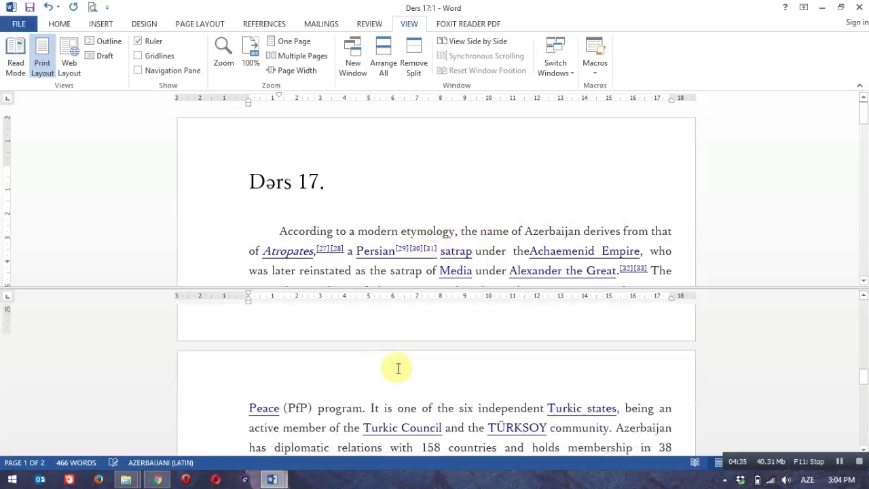
scroll(400, 370, up, 8)
scroll(400, 370, up, 8)
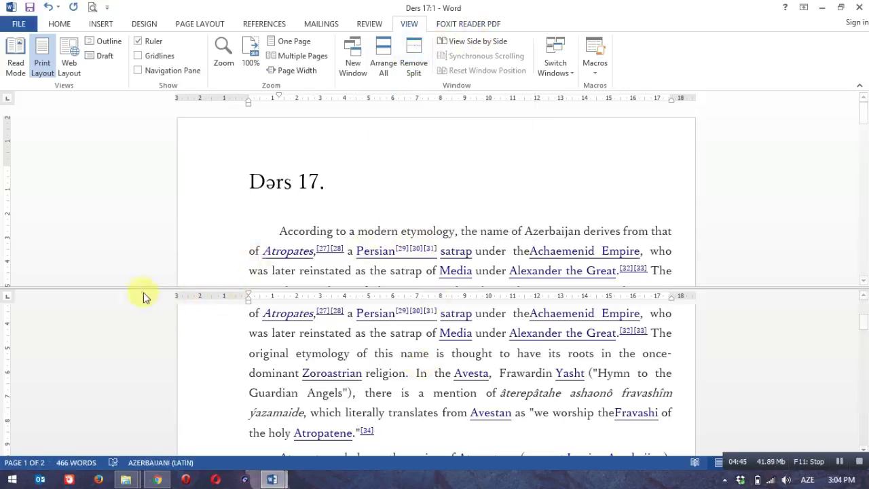
Step: Raise the split divider slightly and view the end of the document separately in the upper and lower panes
drag(139, 289, 241, 281)
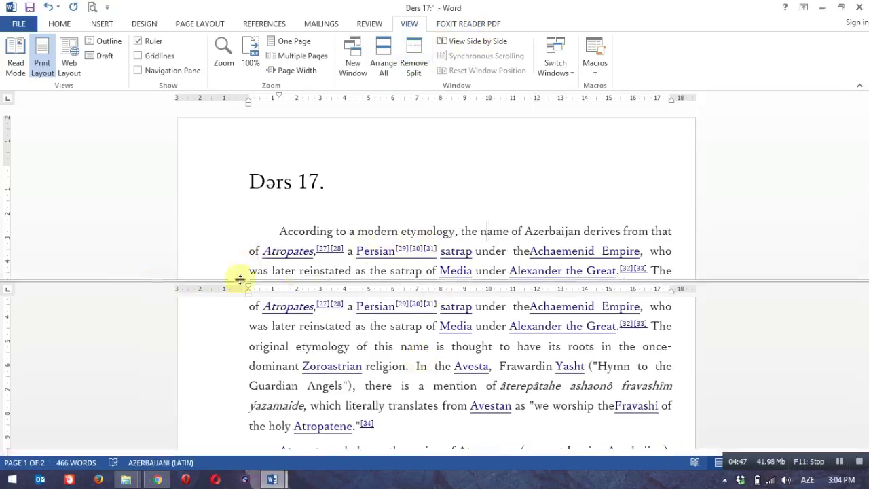
click(346, 251)
scroll(454, 199, down, 15)
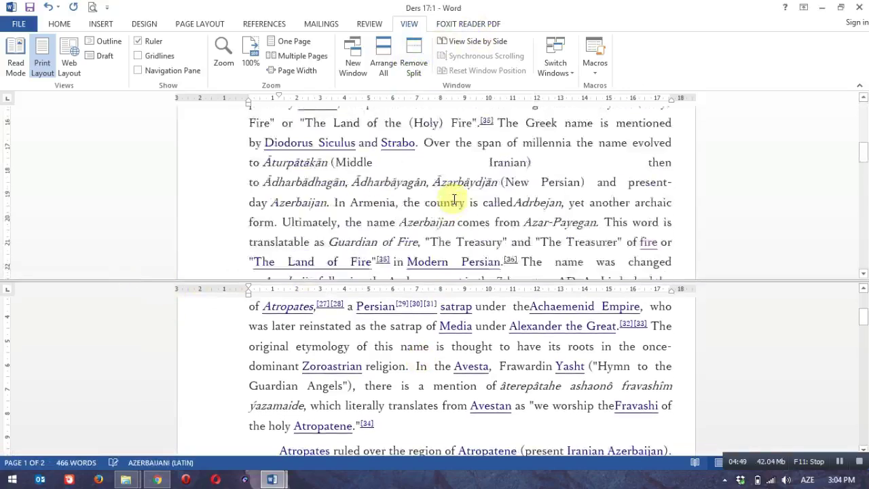
scroll(453, 199, down, 3)
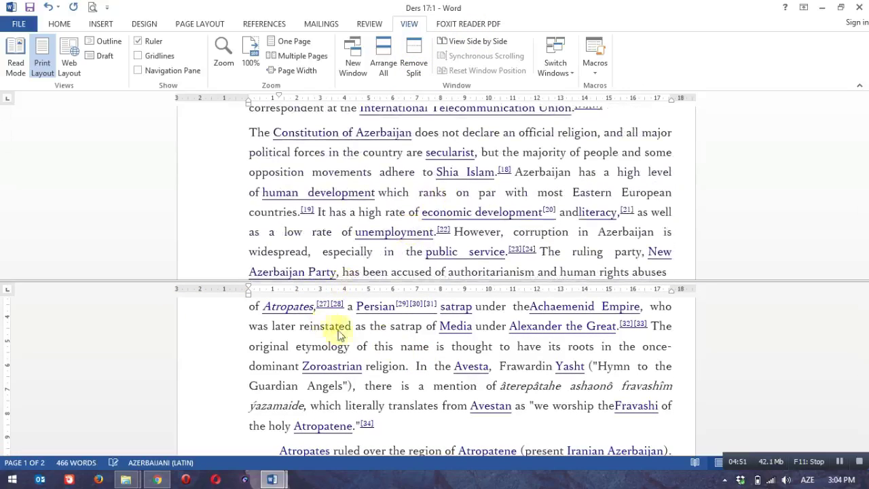
scroll(399, 353, down, 1)
double_click(405, 356)
scroll(360, 387, down, 3)
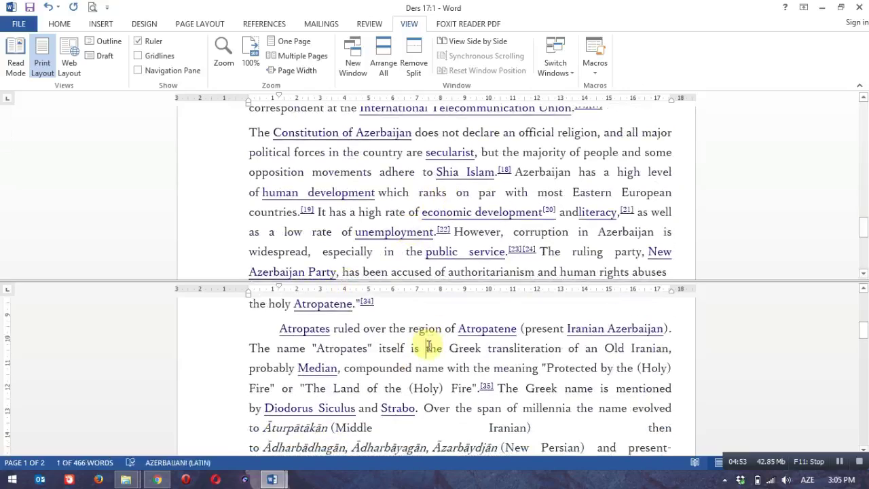
scroll(442, 357, down, 5)
scroll(445, 353, down, 8)
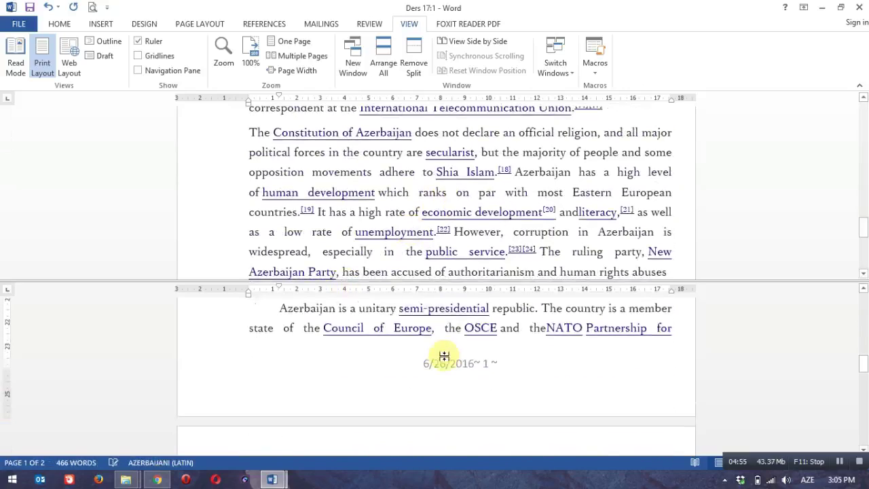
scroll(445, 366, down, 6)
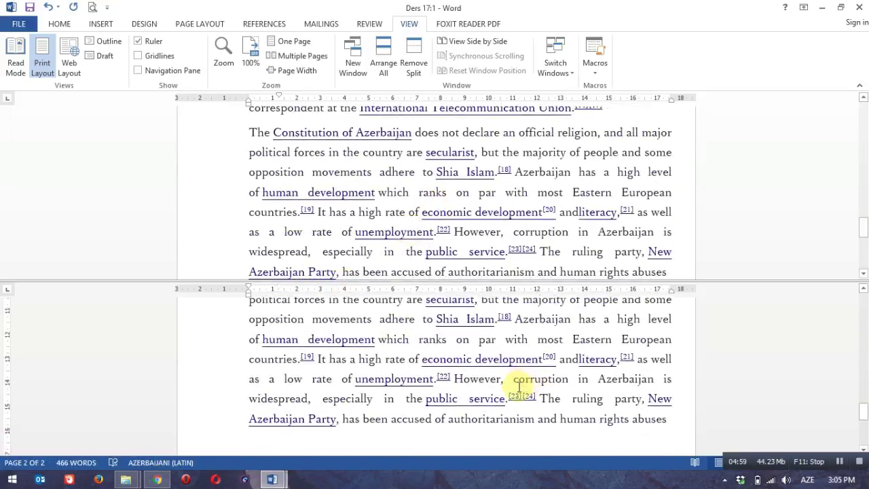
scroll(577, 398, down, 1)
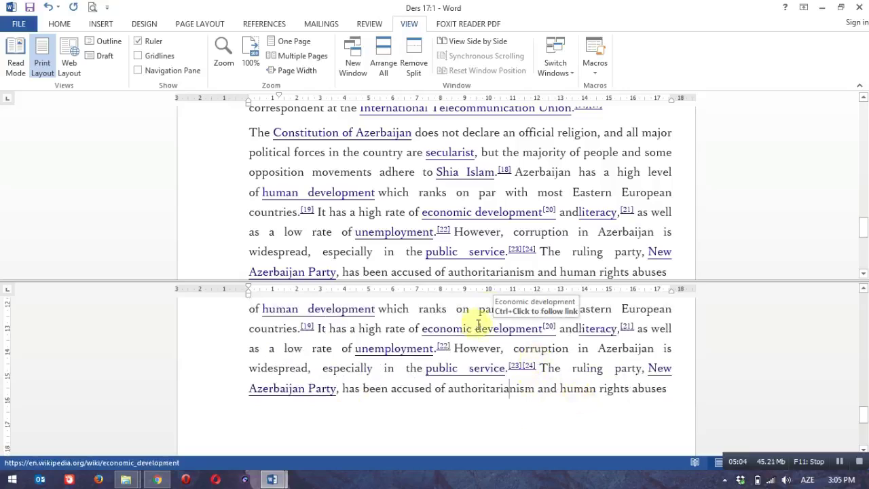
Step: Remove the window split and return the document to Print Layout view
click(414, 63)
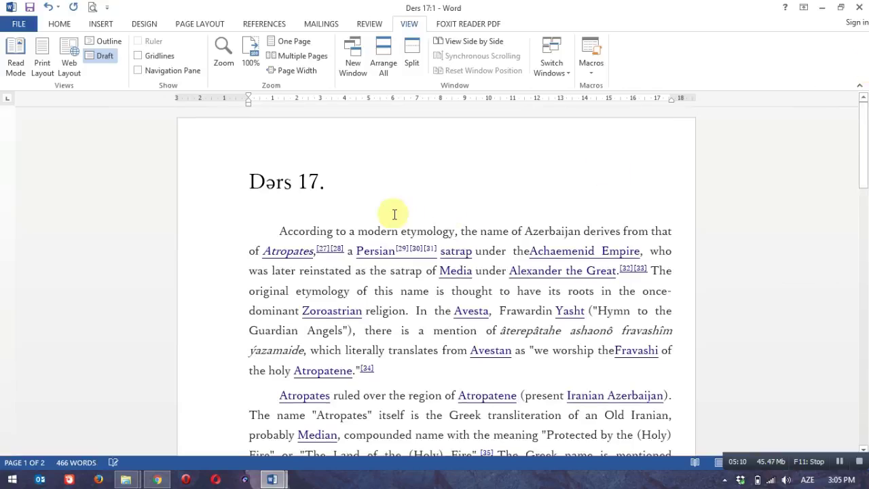
key(ctrl+alt+p)
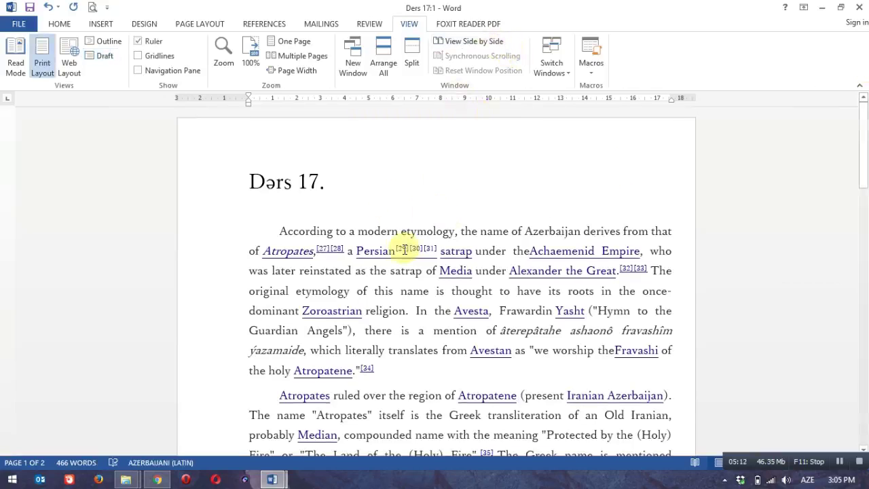
Step: Use Switch Windows to alternate between the Ders 17:1 and Ders 17:2 windows, ending in Ders 17:2
click(560, 80)
click(559, 80)
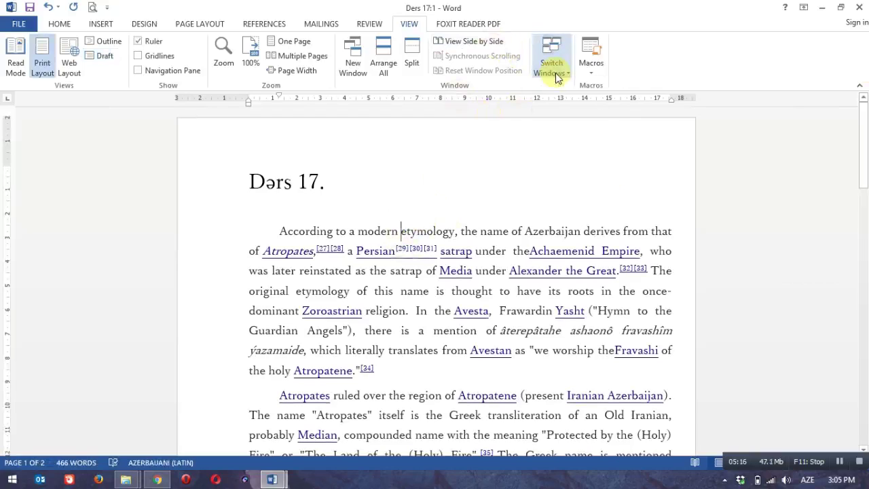
click(556, 69)
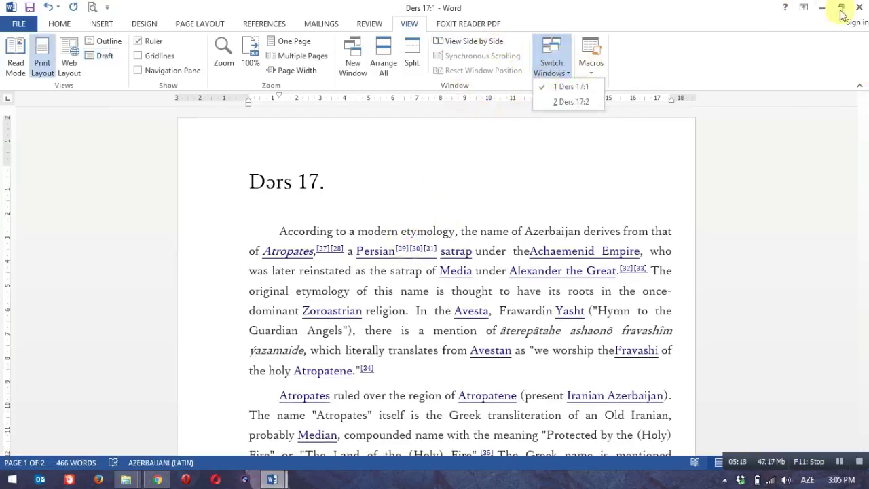
click(573, 102)
click(355, 188)
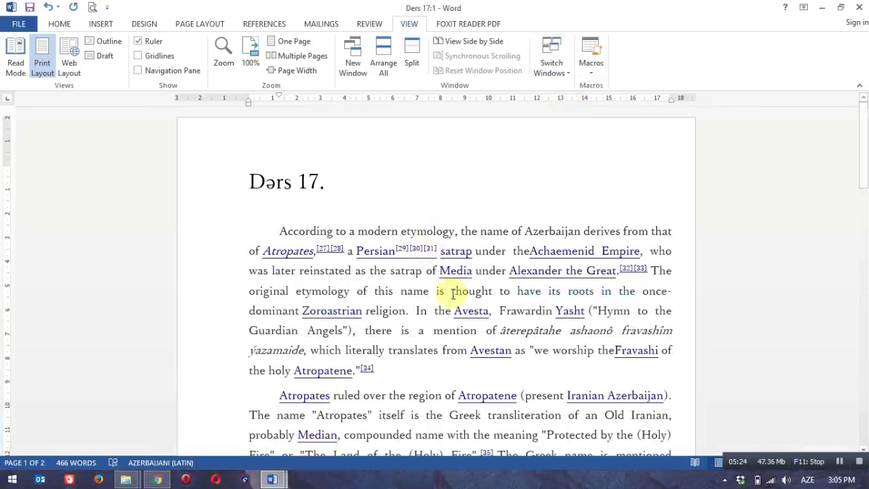
click(557, 73)
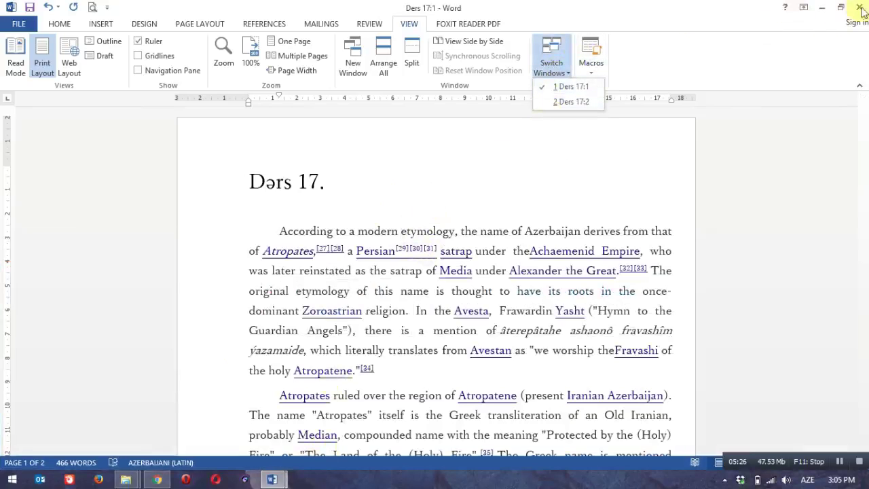
click(573, 105)
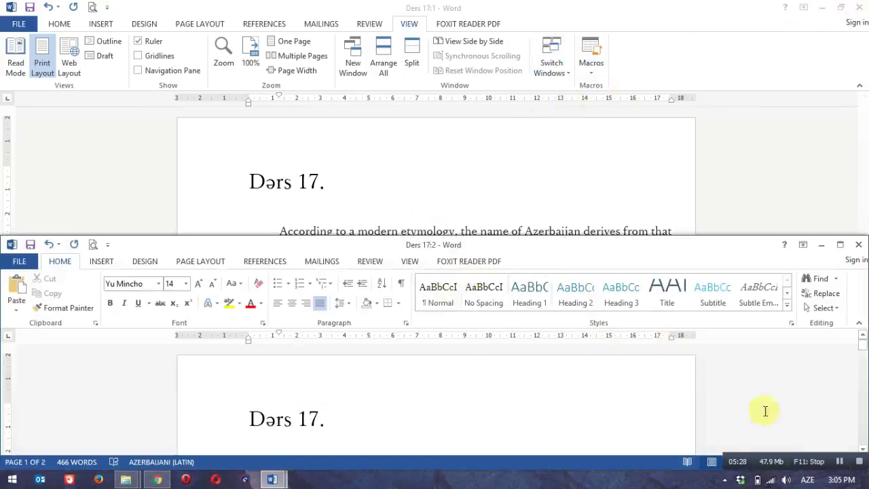